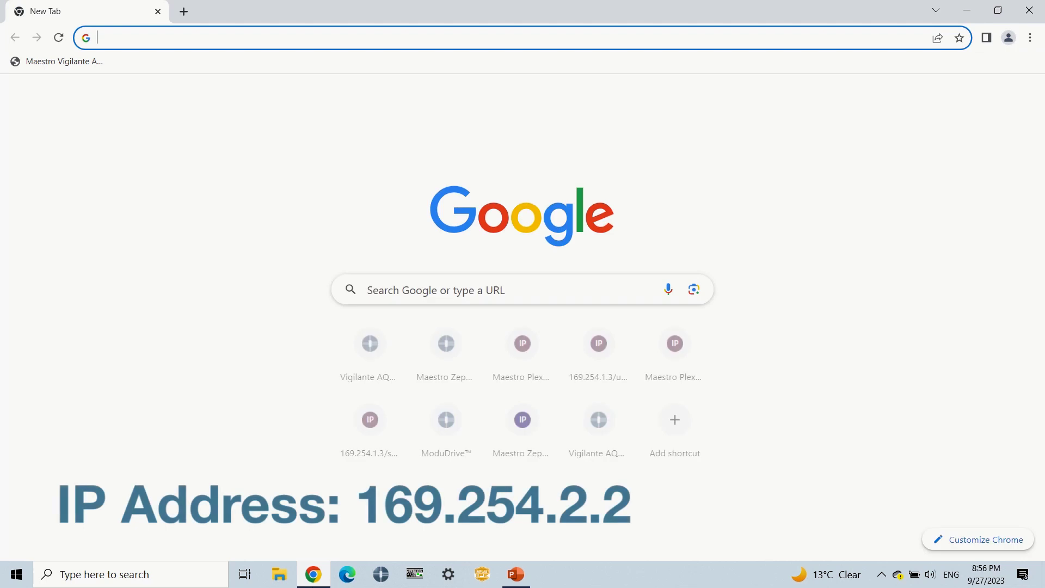
- Load the Vigilante AQS station at 169.254.2.2 in Chrome to reach its login page
{"action": "type", "text": "169"}
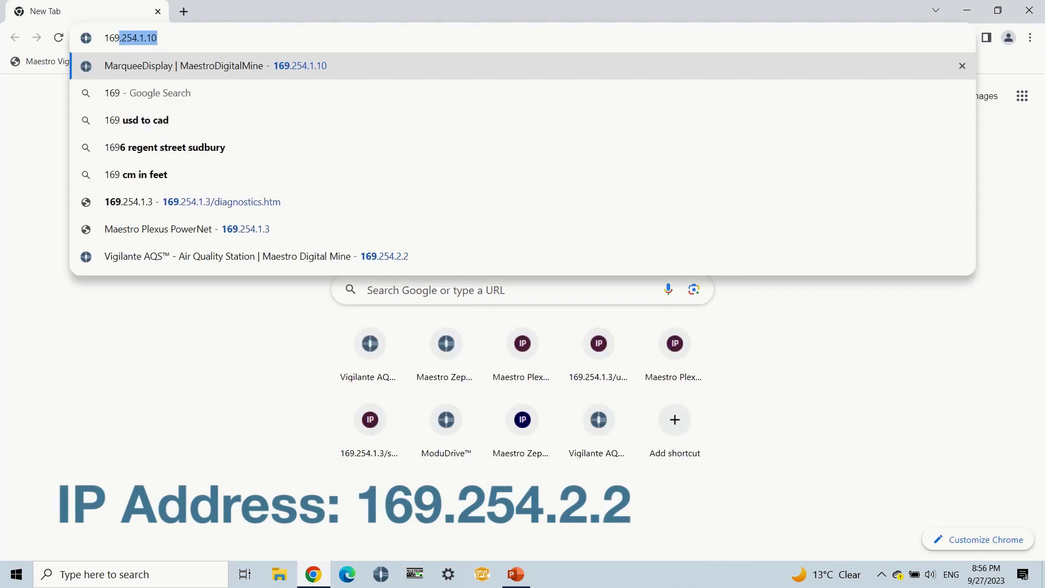
{"action": "type", "text": "."}
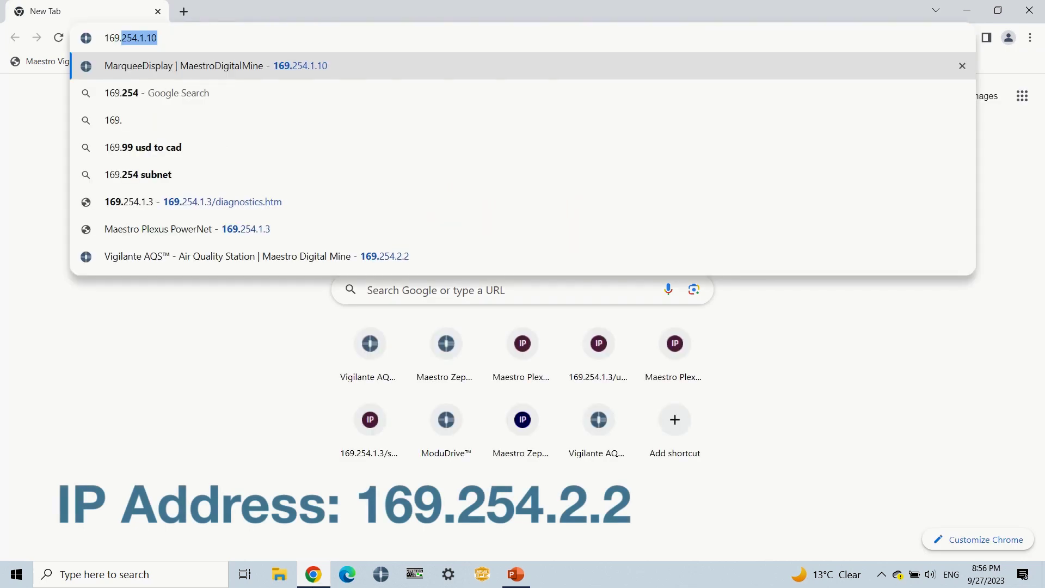
{"action": "type", "text": "254"}
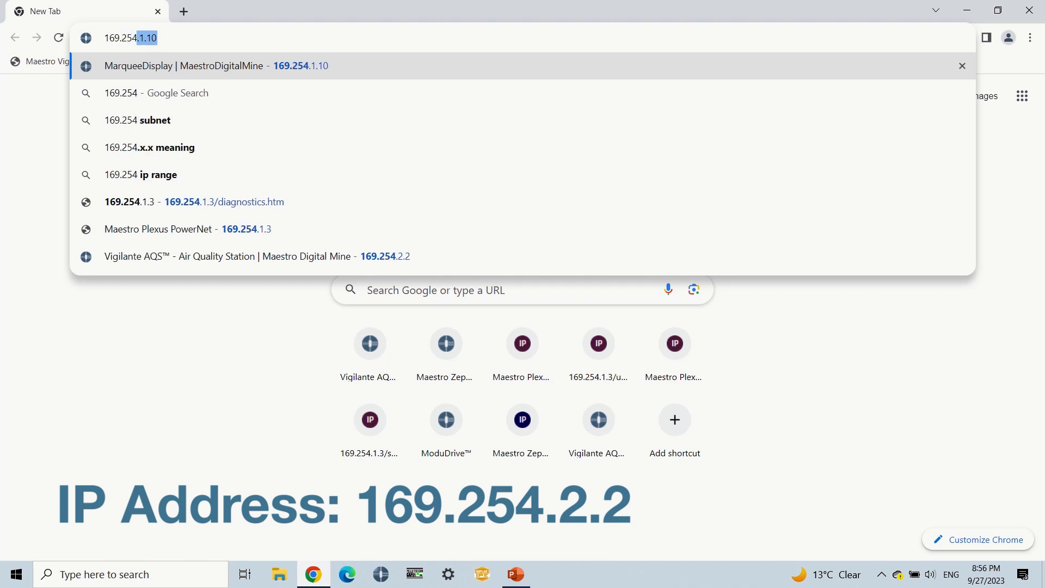
{"action": "type", "text": ".2.2"}
{"action": "key", "text": "Return"}
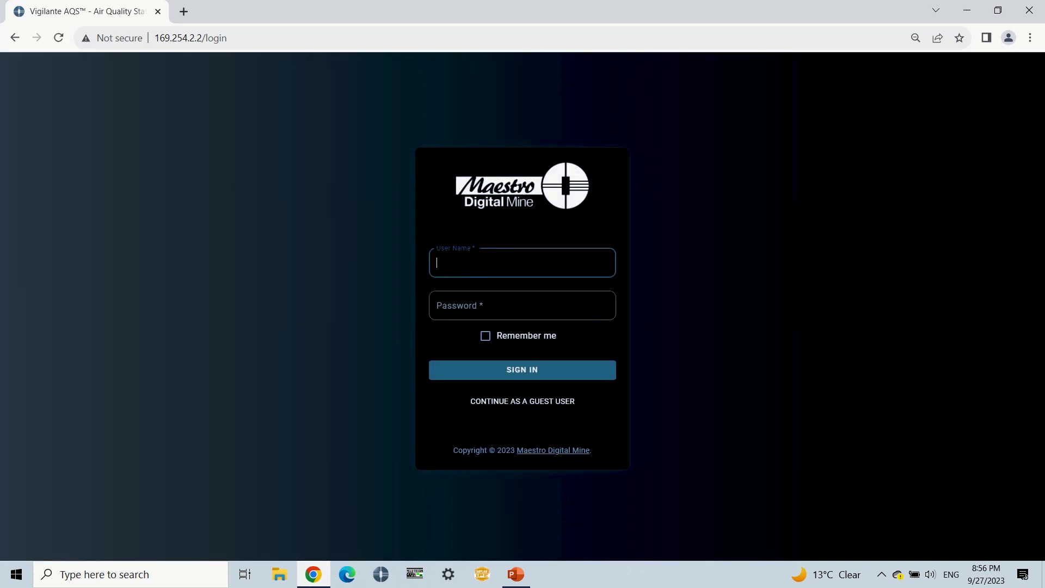
- Sign in with the administrator user name and password to reach the CO/NO2 dashboard
{"action": "type", "text": "admin"}
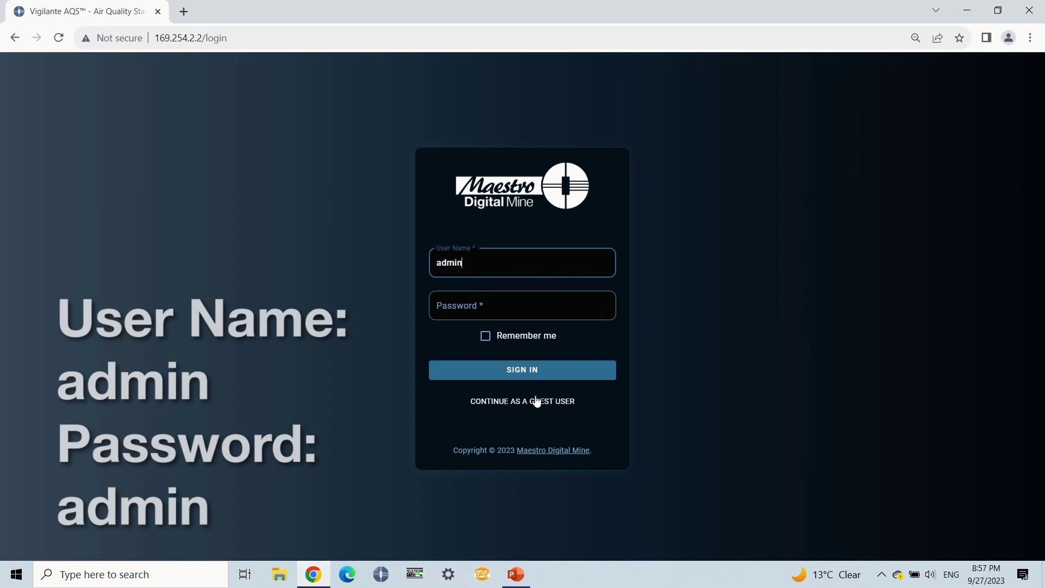
{"action": "left_click", "coordinate": [476, 314]}
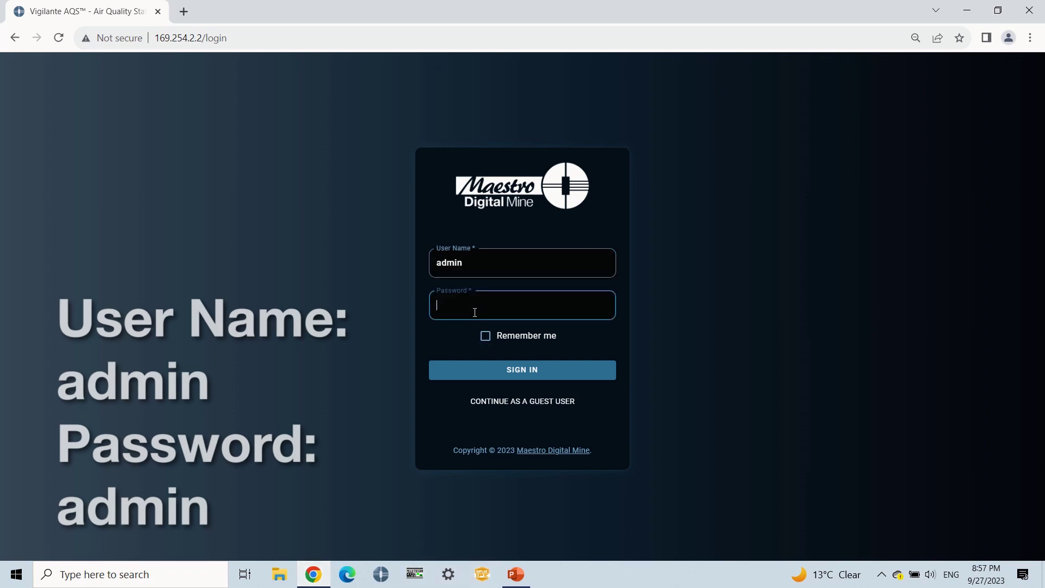
{"action": "type", "text": "admin"}
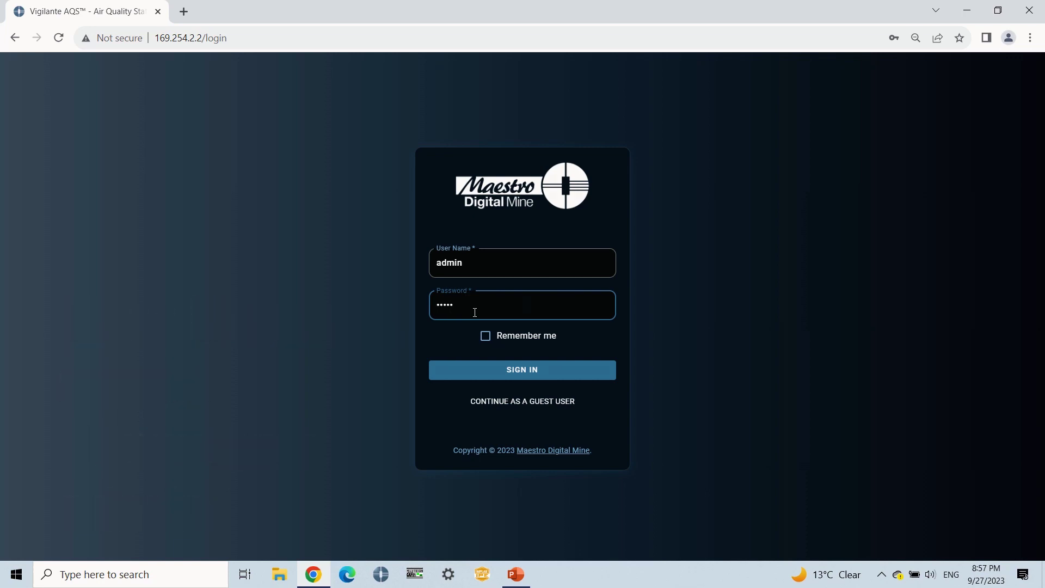
{"action": "key", "text": "Return"}
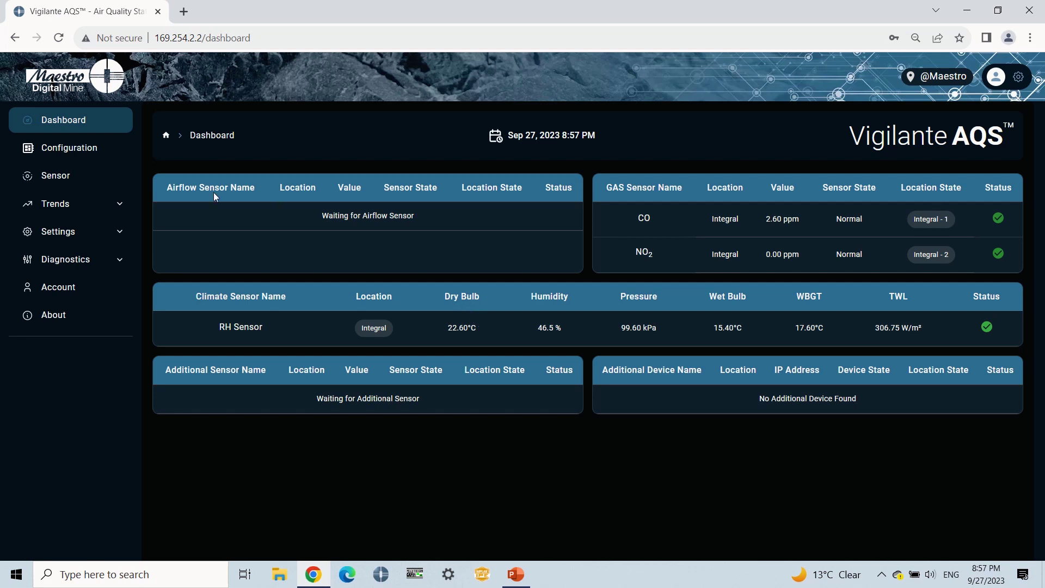
{"action": "left_click", "coordinate": [109, 267]}
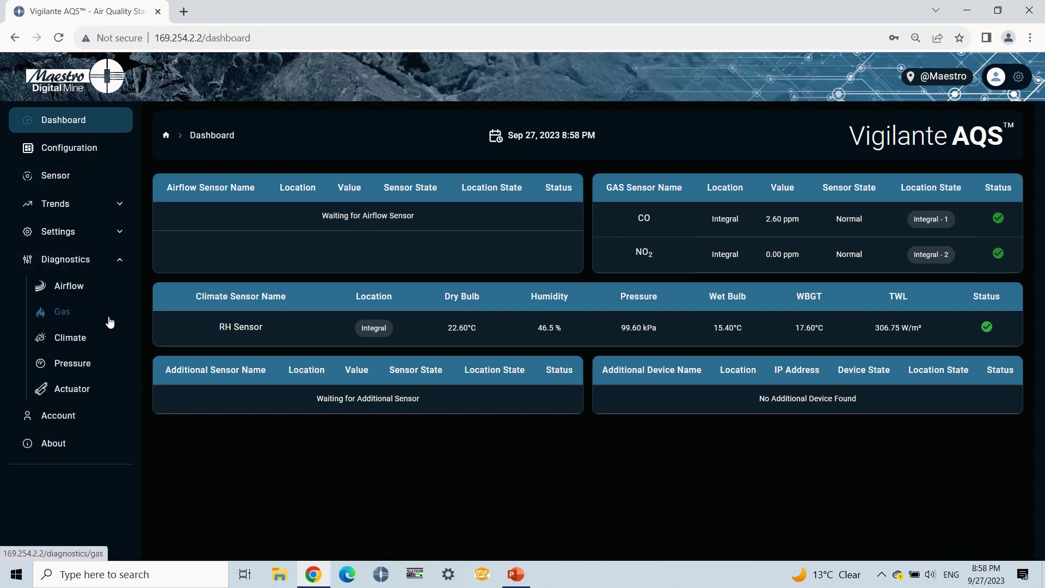
- Open Gas diagnostics, check Nitrogen Dioxide, then begin a new Carbon Monoxide calibration
{"action": "left_click", "coordinate": [110, 321]}
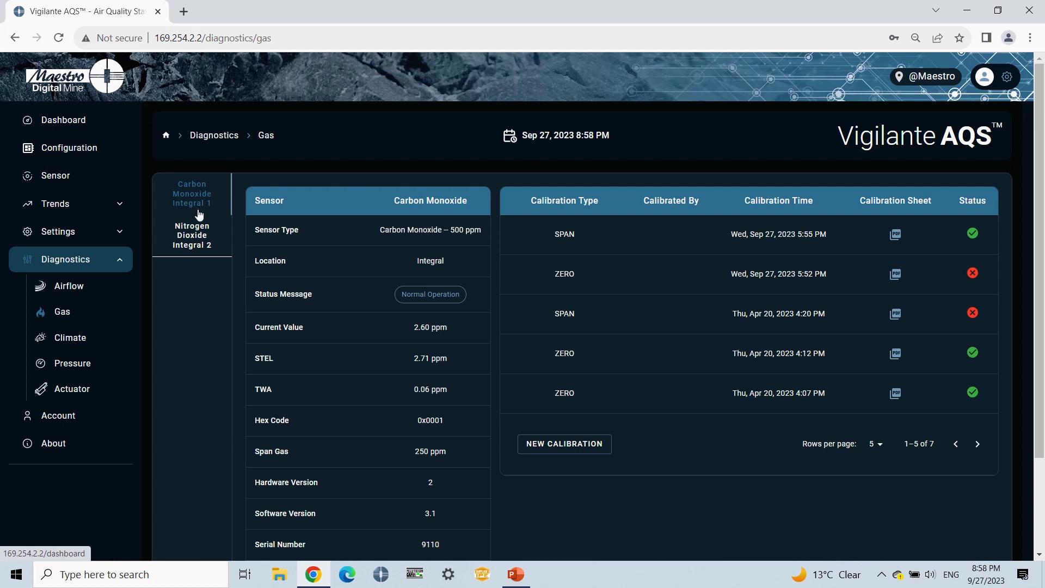
{"action": "left_click", "coordinate": [199, 233]}
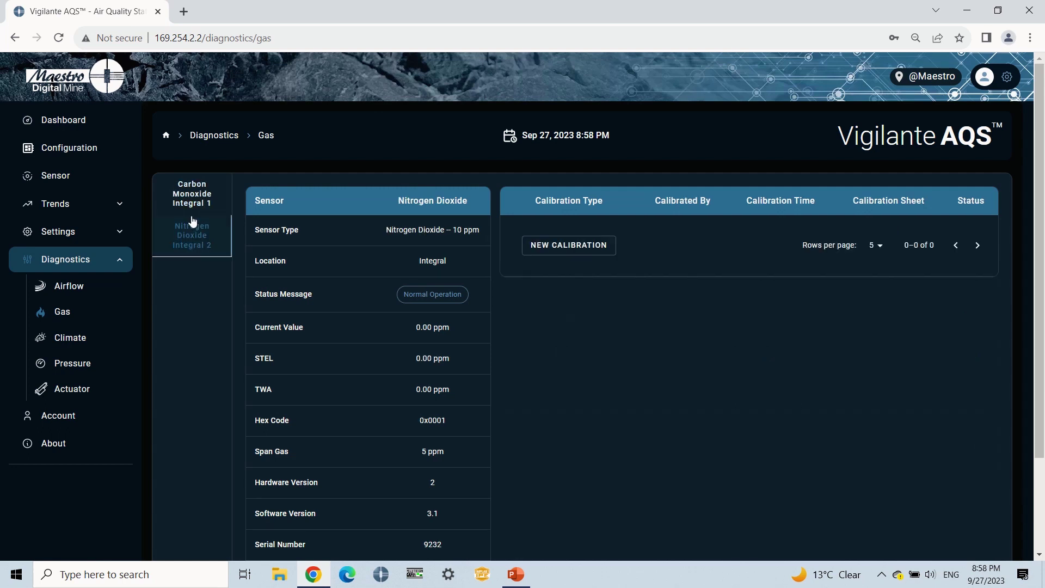
{"action": "left_click", "coordinate": [190, 207]}
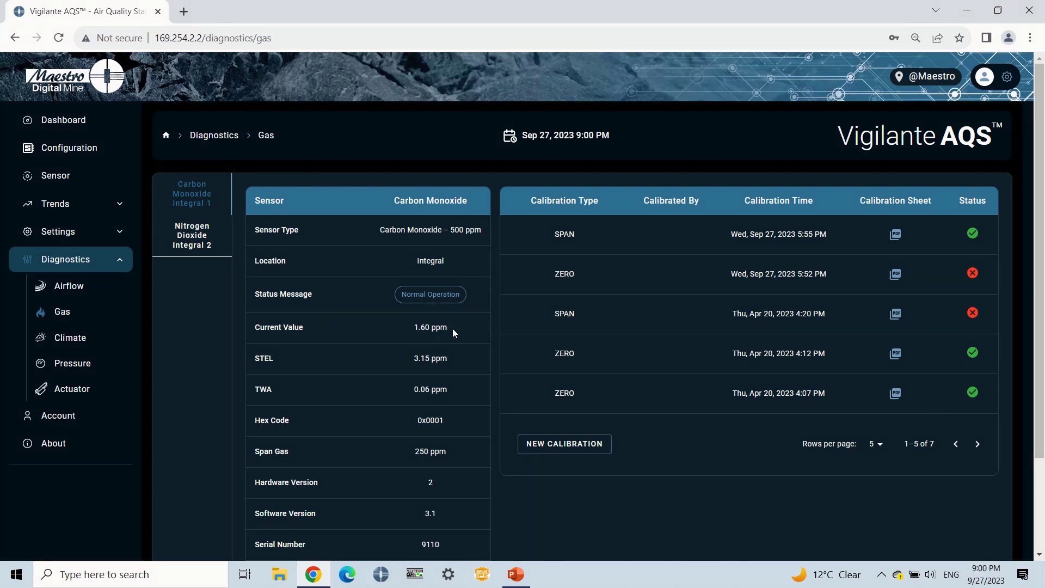
{"action": "left_click", "coordinate": [576, 445]}
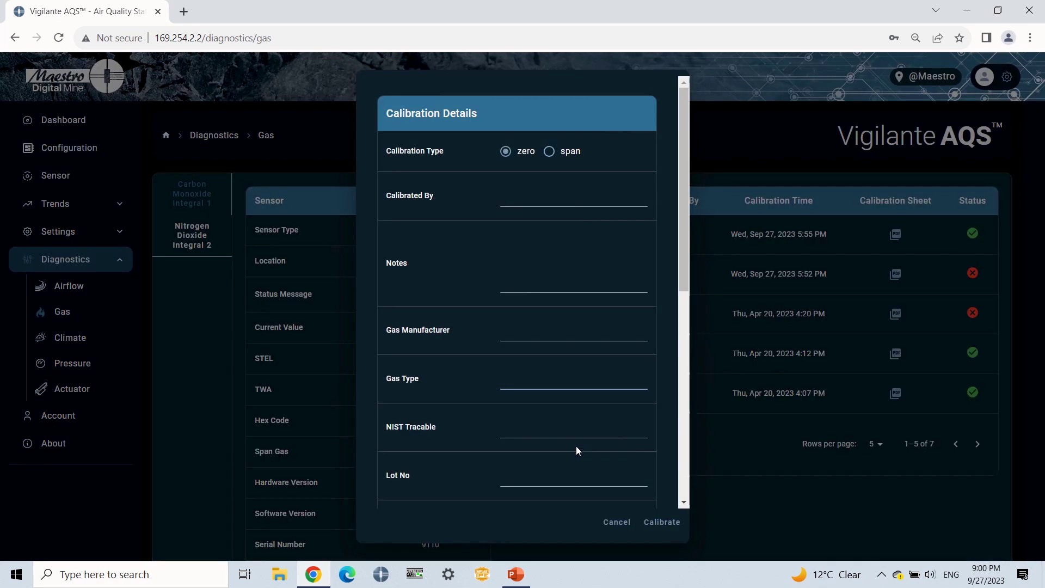
- Enter the technician's name, gas manufacturer 'Maestro digital mine', NIST traceable 562348 and lot 50026
{"action": "left_click", "coordinate": [524, 197]}
{"action": "type", "text": "Maynul"}
{"action": "key", "text": "Tab"}
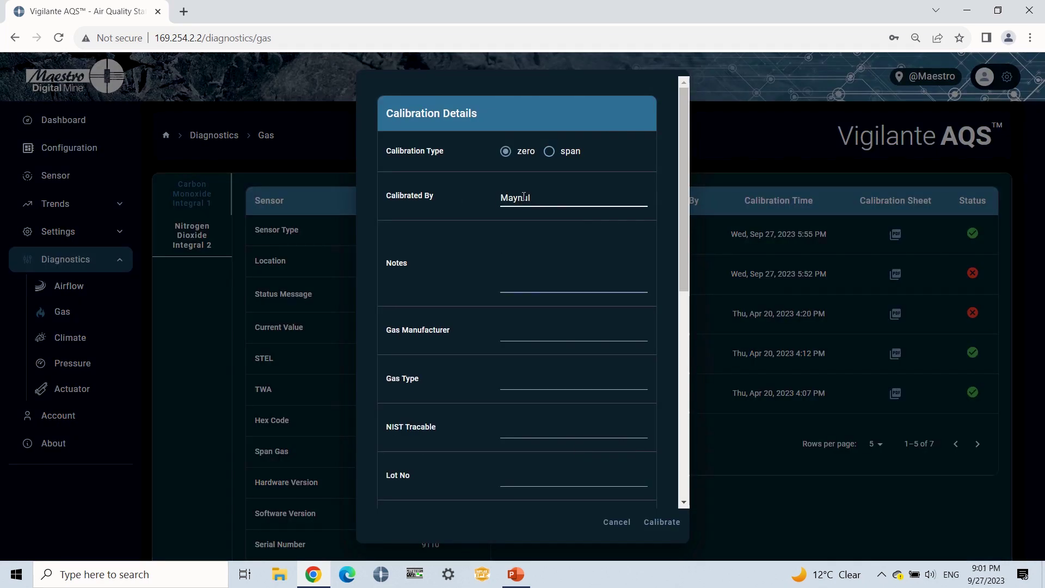
{"action": "key", "text": "Tab"}
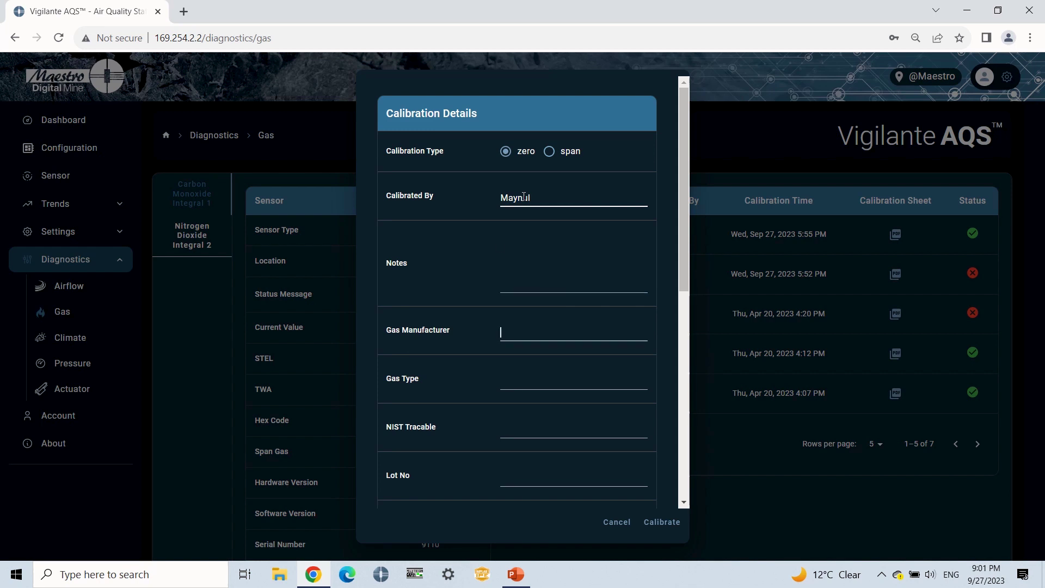
{"action": "type", "text": "Maestro digital mine"}
{"action": "key", "text": "Tab"}
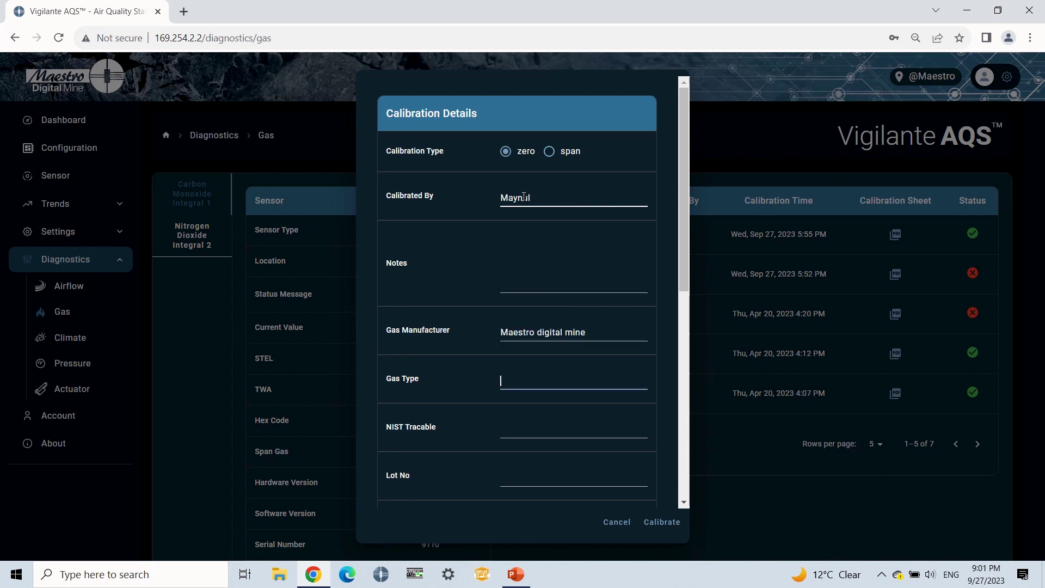
{"action": "key", "text": "Tab"}
{"action": "type", "text": "562348"}
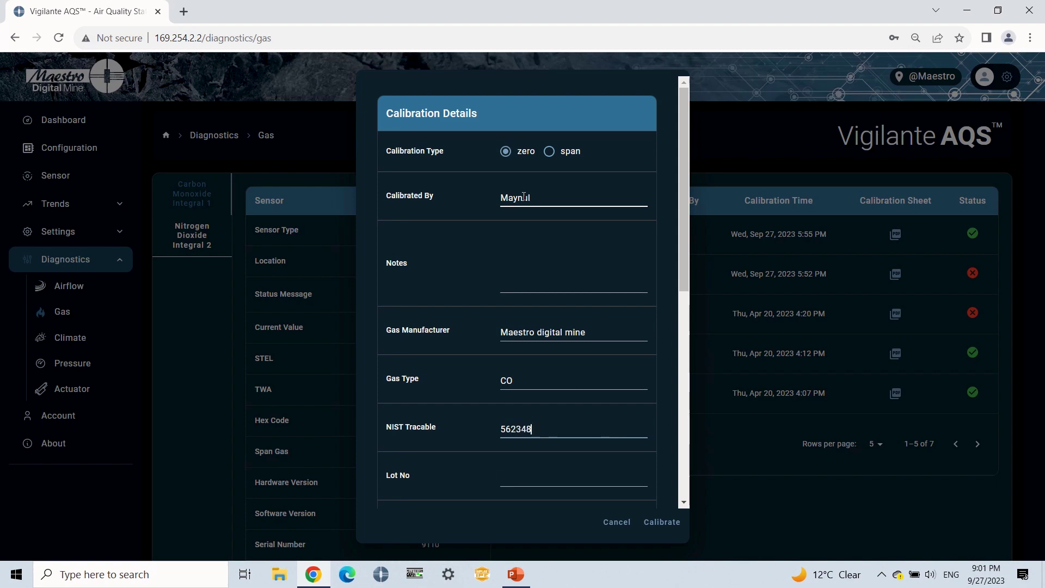
{"action": "key", "text": "Tab"}
{"action": "type", "text": "50026"}
- Set the manufactured date to January 1, 2020
{"action": "scroll", "coordinate": [572, 203], "scroll_direction": "down", "scroll_amount": 6}
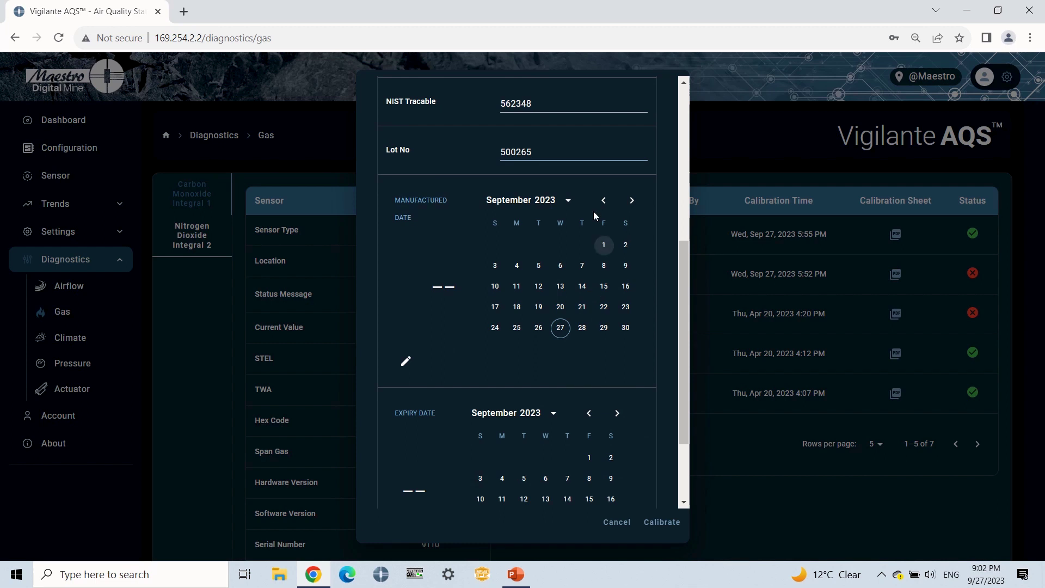
{"action": "left_click", "coordinate": [568, 201]}
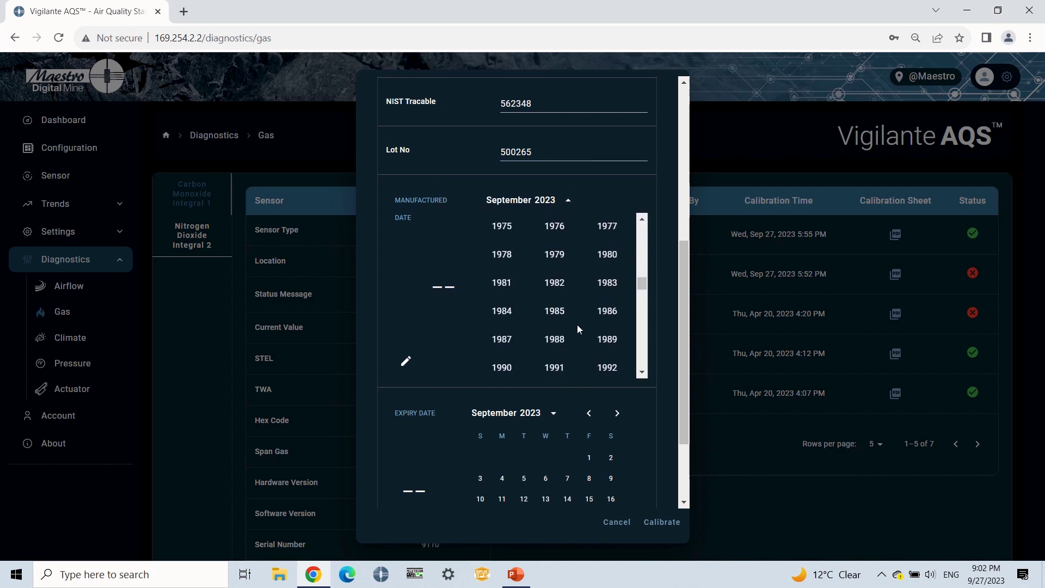
{"action": "scroll", "coordinate": [495, 272], "scroll_direction": "up", "scroll_amount": 1}
{"action": "left_click", "coordinate": [497, 270]}
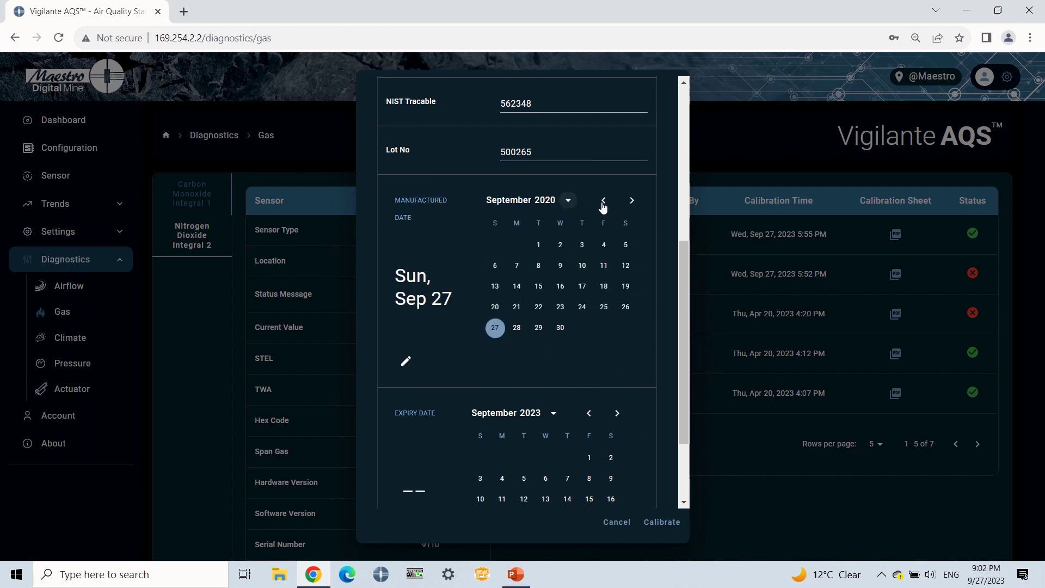
{"action": "left_click", "coordinate": [603, 200]}
{"action": "left_click", "coordinate": [604, 201]}
{"action": "left_click", "coordinate": [603, 200]}
{"action": "left_click", "coordinate": [604, 200]}
{"action": "left_click", "coordinate": [603, 200]}
{"action": "left_click", "coordinate": [632, 200]}
{"action": "left_click", "coordinate": [632, 201]}
{"action": "left_click", "coordinate": [631, 200]}
{"action": "left_click", "coordinate": [560, 244]}
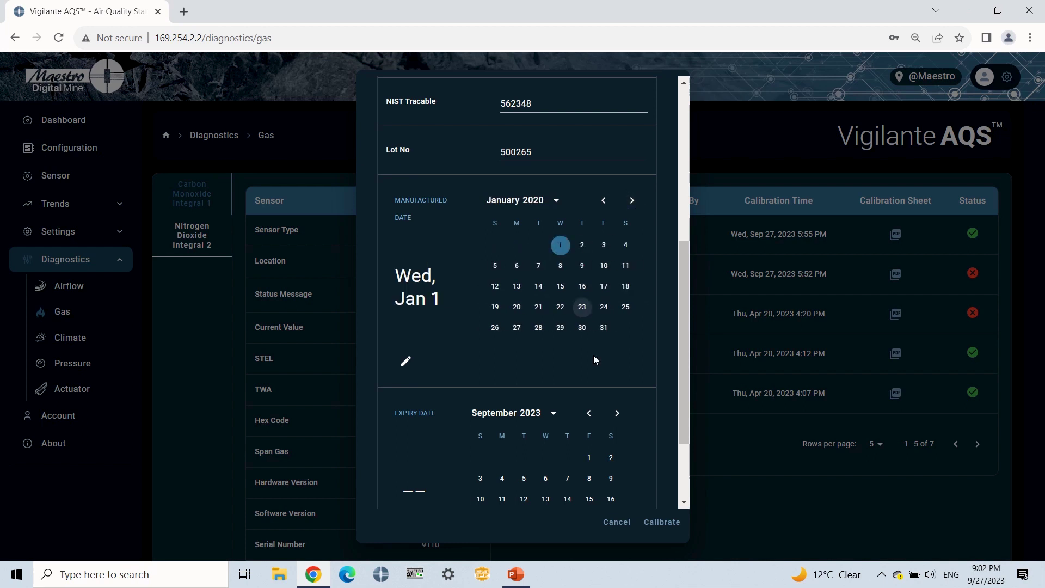
- Set the expiry date to September 3, 2024 and run the zero calibration
{"action": "scroll", "coordinate": [593, 355], "scroll_direction": "down", "scroll_amount": 2}
{"action": "left_click", "coordinate": [552, 302]}
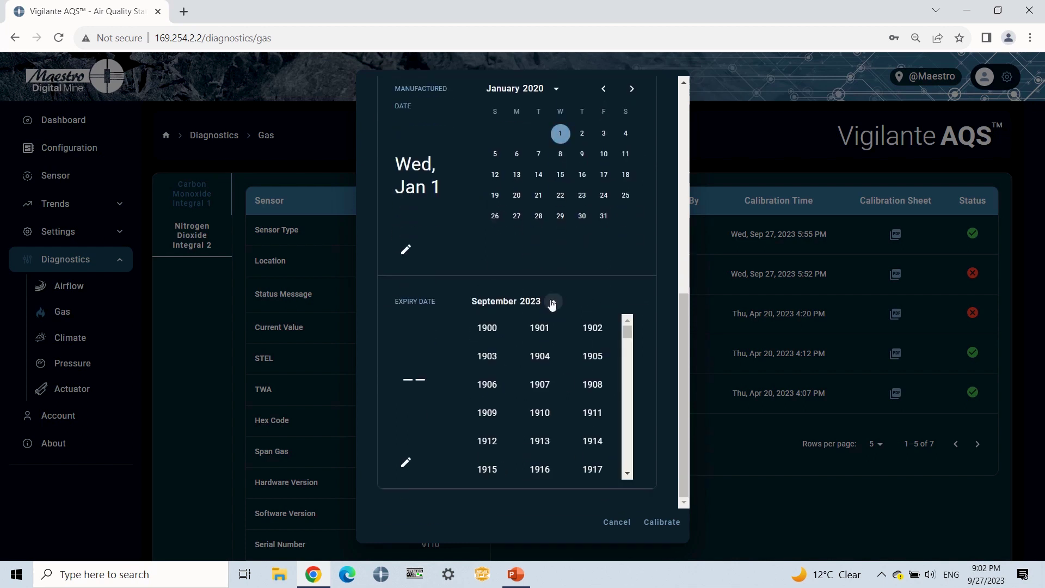
{"action": "left_click", "coordinate": [544, 408]}
{"action": "left_click", "coordinate": [539, 346]}
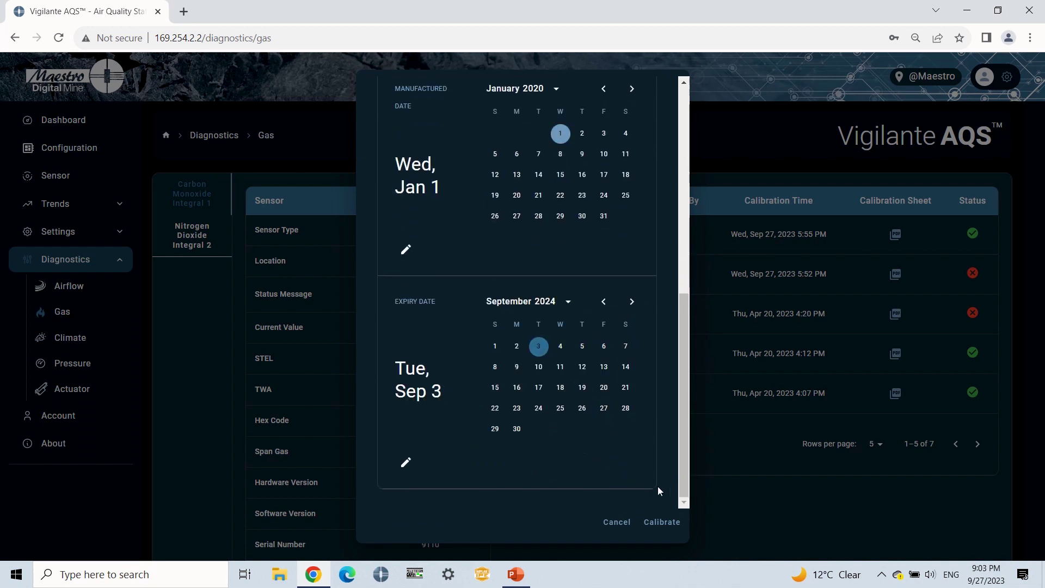
{"action": "left_click", "coordinate": [663, 522]}
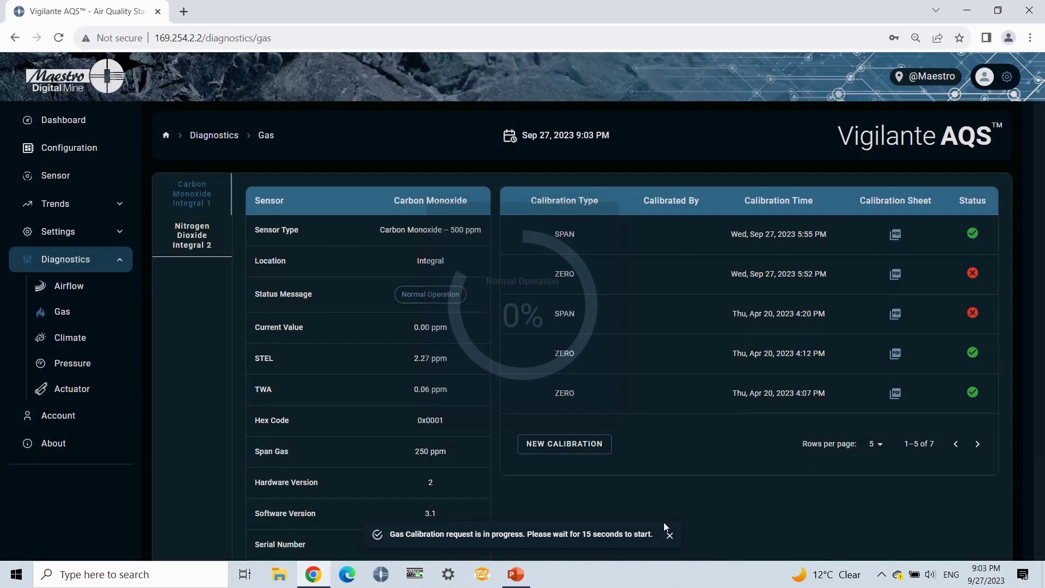
- Reload to list the passed ZERO calibration and download its calibration sheet PDF
{"action": "left_click", "coordinate": [58, 38]}
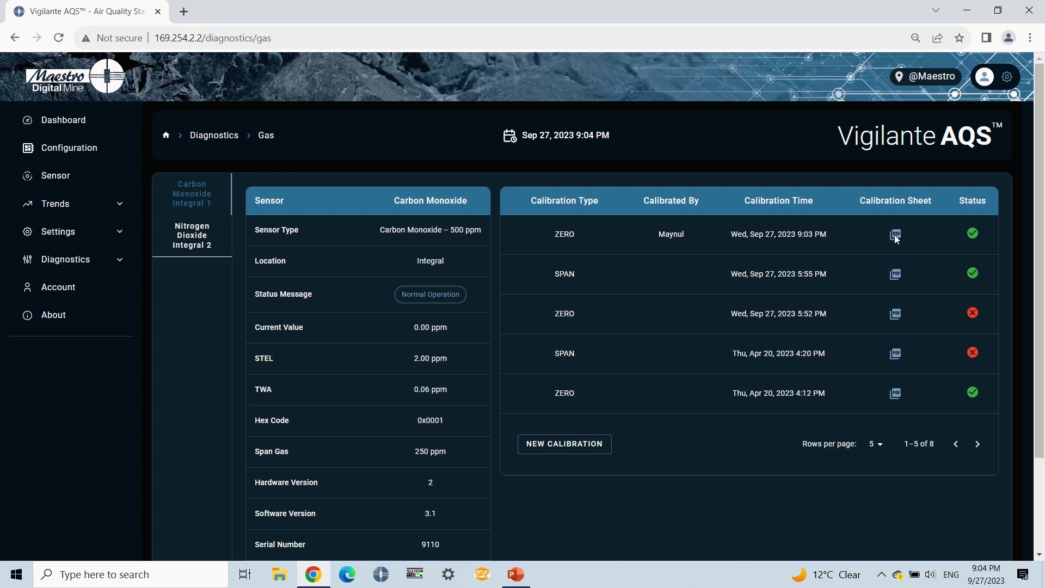
{"action": "left_click", "coordinate": [895, 236]}
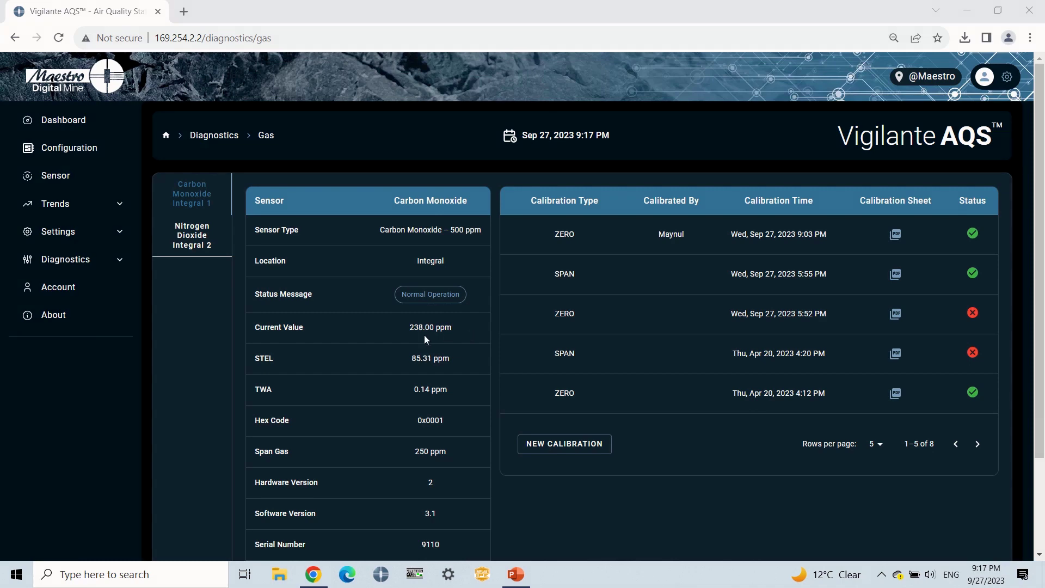
{"action": "left_click", "coordinate": [556, 452]}
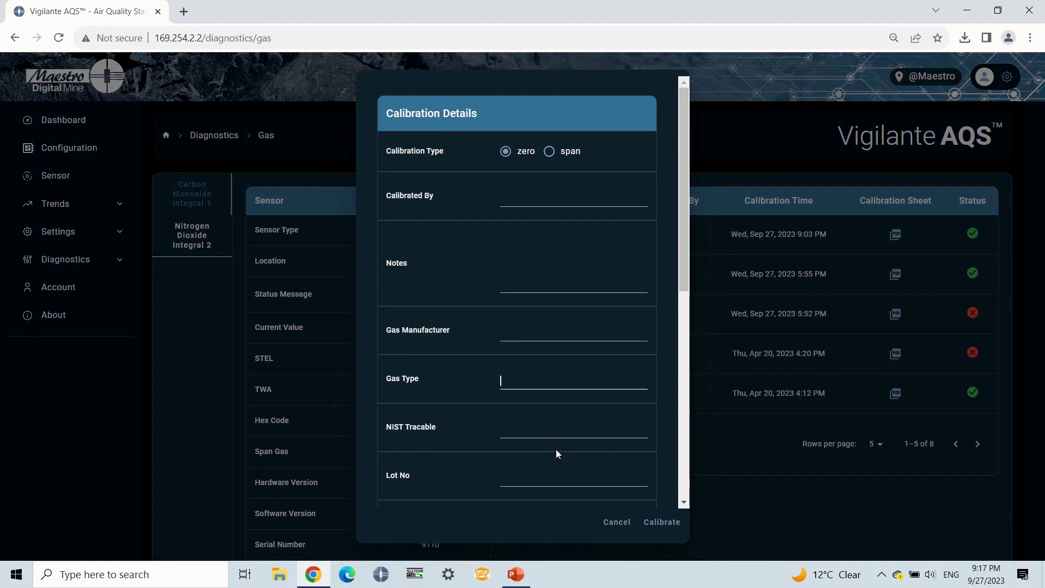
- Choose span type; enter technician's name, Maestro Digital Mine, gas CO, NIST 965836, lot 258963
{"action": "left_click", "coordinate": [549, 152]}
{"action": "left_click", "coordinate": [546, 202]}
{"action": "type", "text": "Maynul"}
{"action": "left_click", "coordinate": [523, 336]}
{"action": "type", "text": "Maestro Digital Mine"}
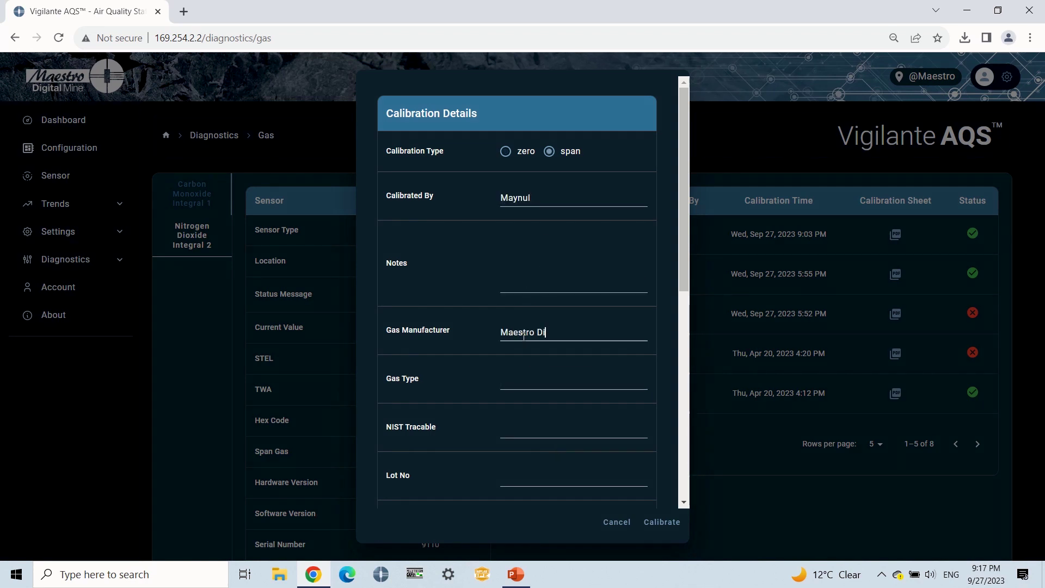
{"action": "left_click", "coordinate": [521, 381]}
{"action": "type", "text": "CO"}
{"action": "left_click", "coordinate": [521, 431]}
{"action": "type", "text": "965836"}
{"action": "left_click", "coordinate": [517, 479]}
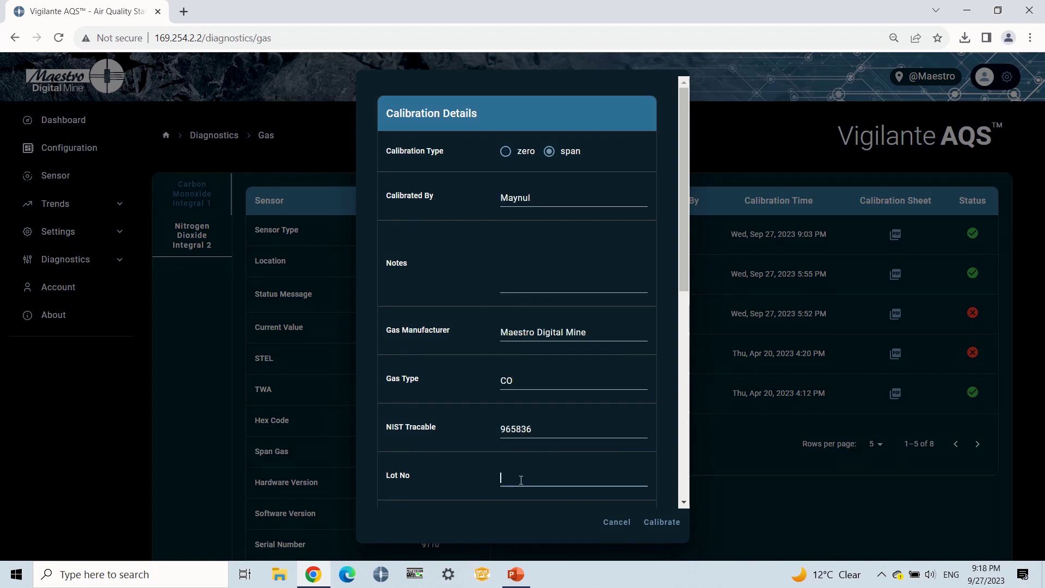
{"action": "type", "text": "258963"}
- Set the manufactured date to January 2, 2021
{"action": "scroll", "coordinate": [558, 372], "scroll_direction": "down", "scroll_amount": 4}
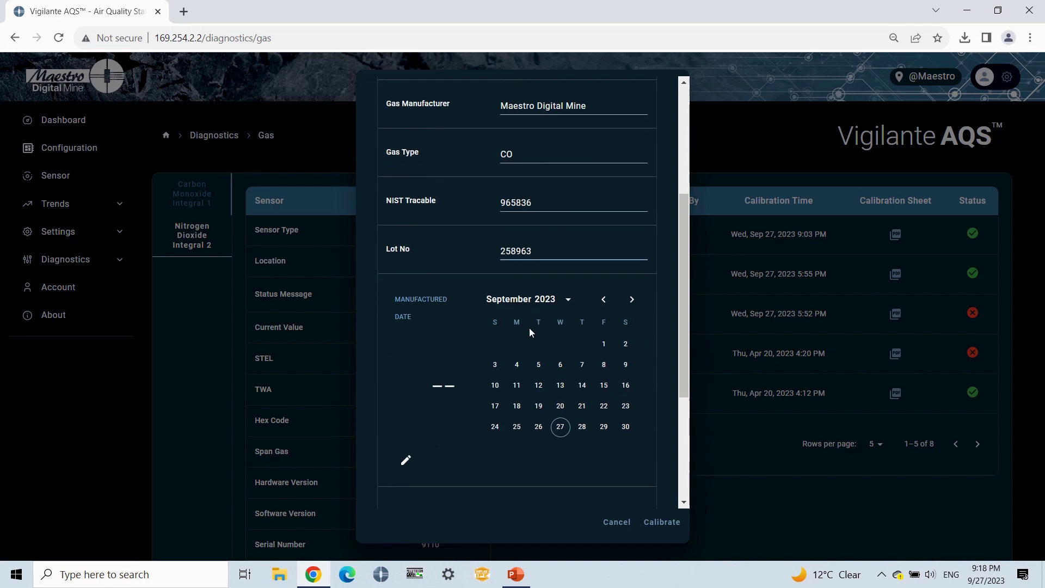
{"action": "left_click", "coordinate": [568, 299]}
{"action": "left_click", "coordinate": [543, 359]}
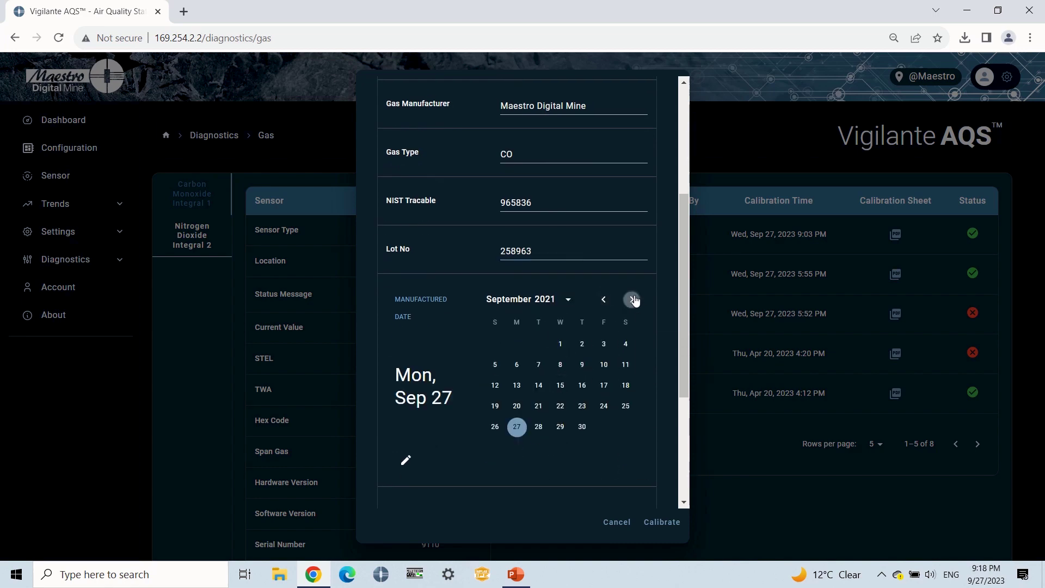
{"action": "left_click", "coordinate": [604, 299]}
{"action": "left_click", "coordinate": [604, 299]}
{"action": "left_click", "coordinate": [631, 299]}
{"action": "left_click", "coordinate": [632, 299]}
{"action": "left_click", "coordinate": [626, 343]}
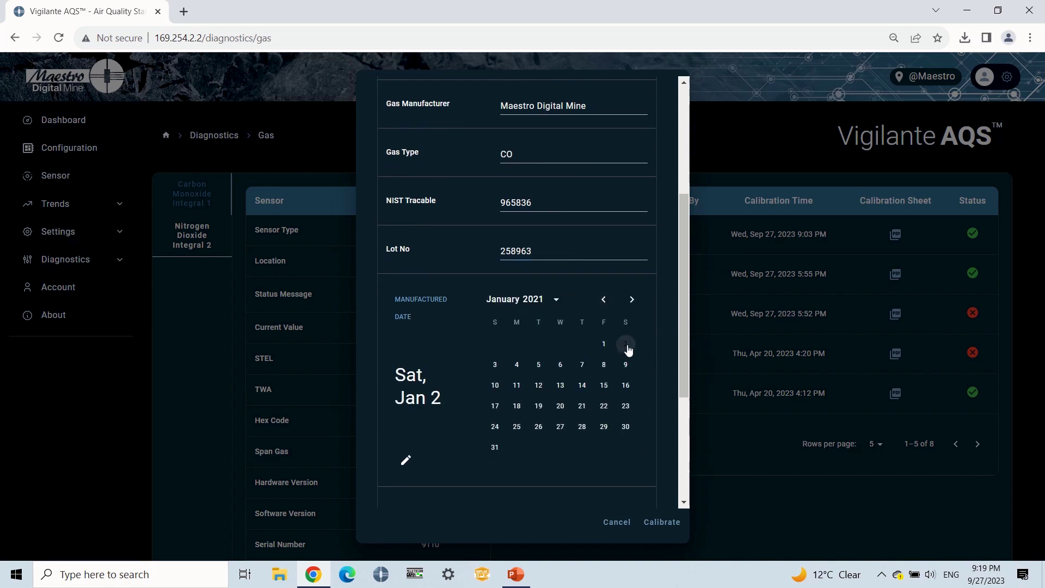
- Set the expiry date to September 5, 2024 and run the span calibration
{"action": "scroll", "coordinate": [652, 388], "scroll_direction": "down", "scroll_amount": 4}
{"action": "left_click", "coordinate": [554, 301]}
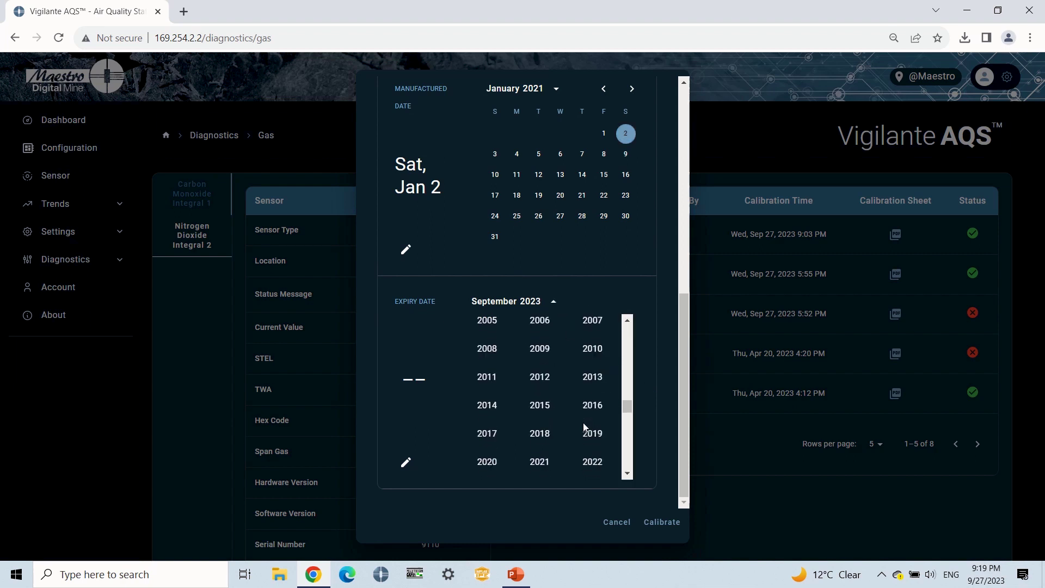
{"action": "left_click", "coordinate": [539, 381]}
{"action": "left_click", "coordinate": [582, 347]}
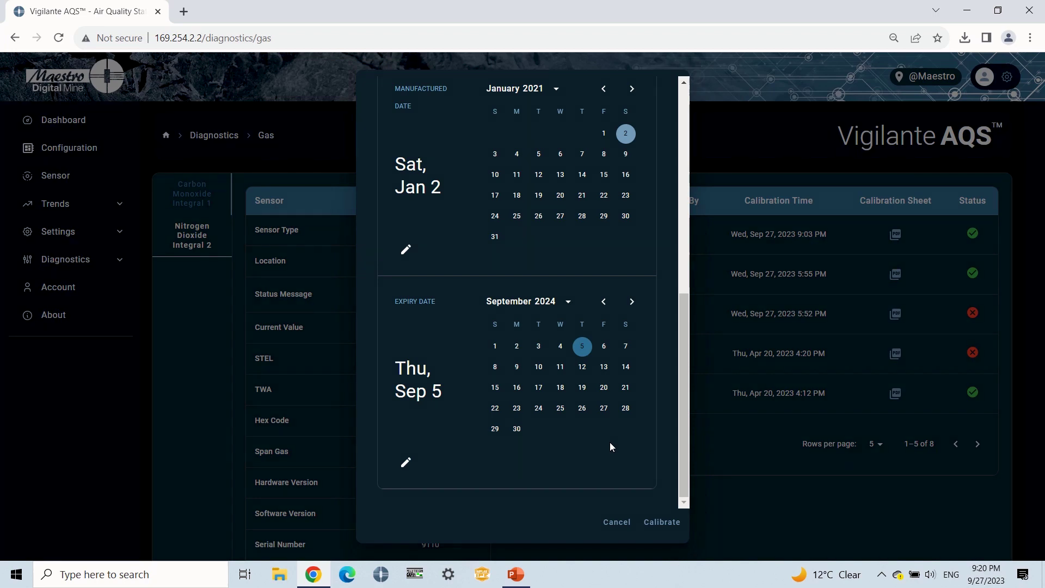
{"action": "left_click", "coordinate": [662, 524]}
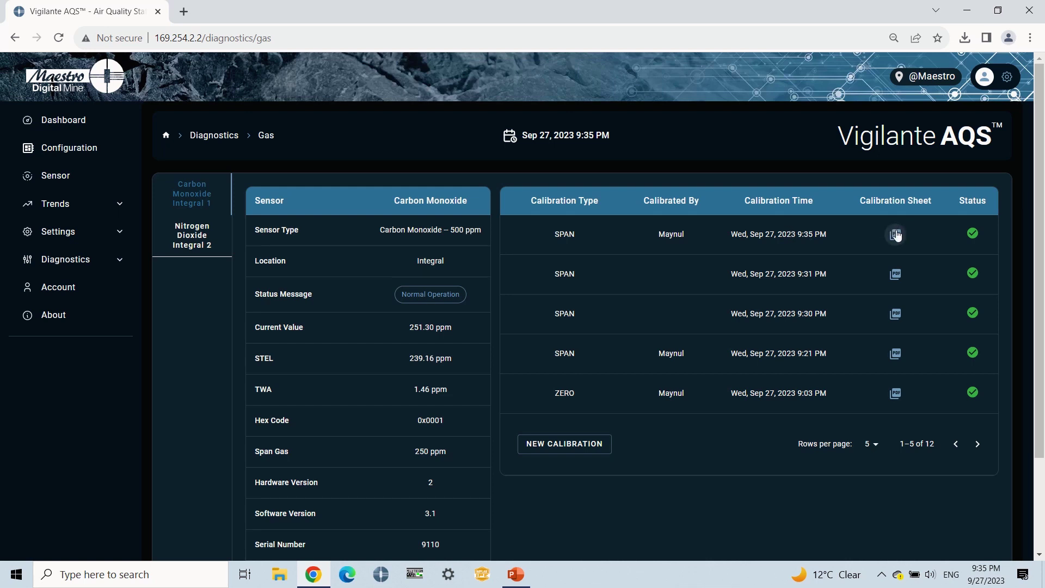
- Download the newest SPAN calibration sheet PDF and show Chrome's recent downloads
{"action": "left_click", "coordinate": [897, 235]}
{"action": "left_click", "coordinate": [965, 38]}
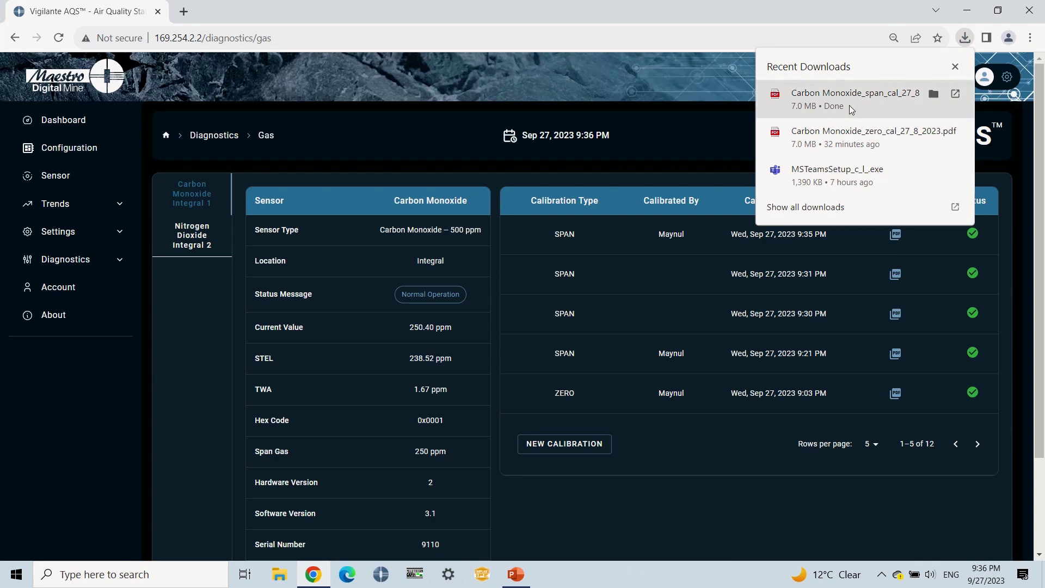
- Open Carbon Monoxide_span_cal_27_8_2023.pdf from the downloads and scroll to its top
{"action": "left_click", "coordinate": [849, 106]}
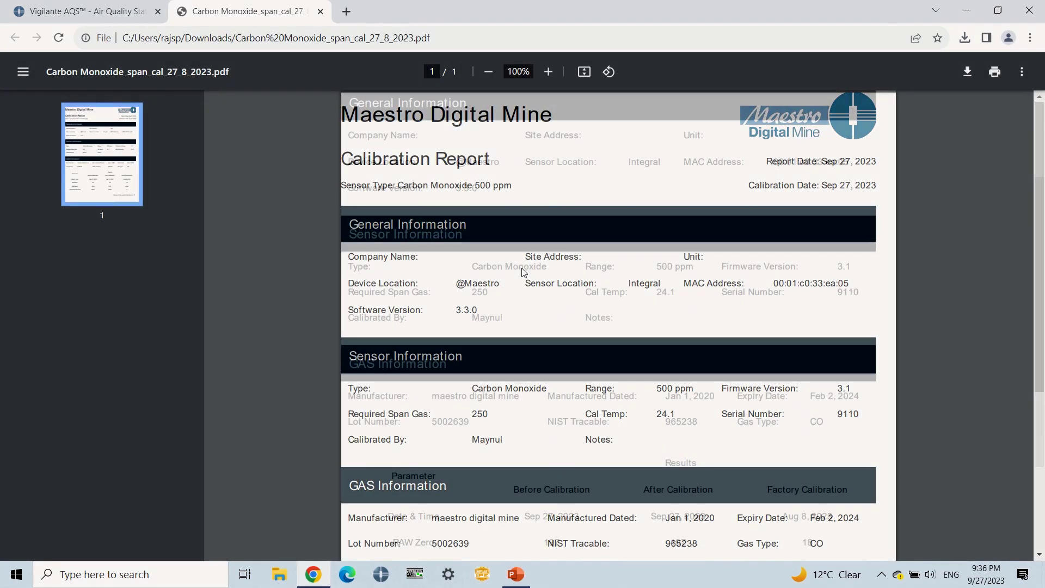
{"action": "scroll", "coordinate": [522, 272], "scroll_direction": "down", "scroll_amount": 2}
{"action": "scroll", "coordinate": [523, 272], "scroll_direction": "up", "scroll_amount": 2}
{"action": "scroll", "coordinate": [523, 272], "scroll_direction": "up", "scroll_amount": 1}
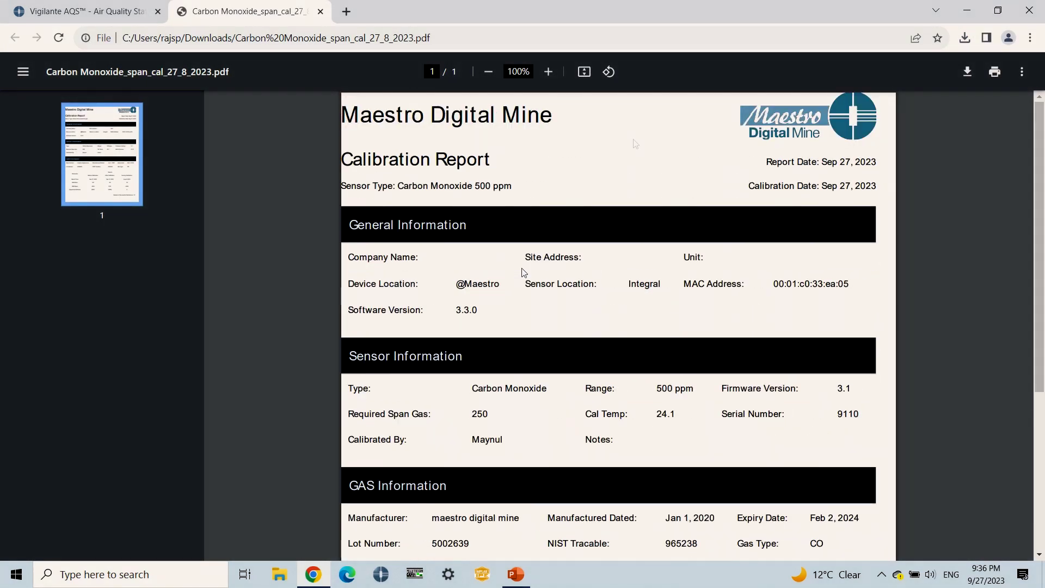